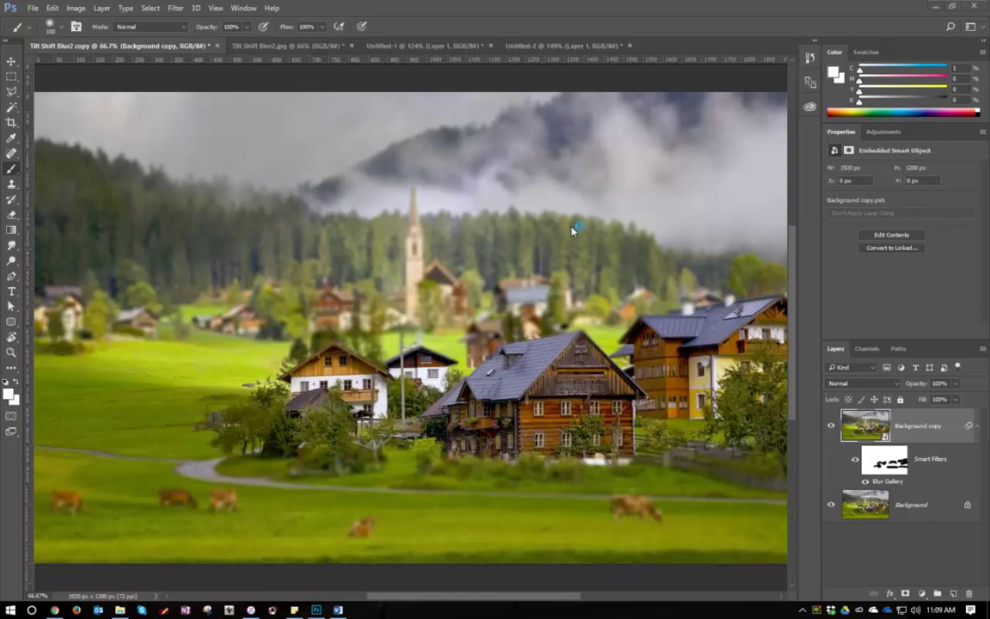
Examine the two beetle example photos and the finished tilt-shift village image for their depth-of-field effect
left_click(420, 47)
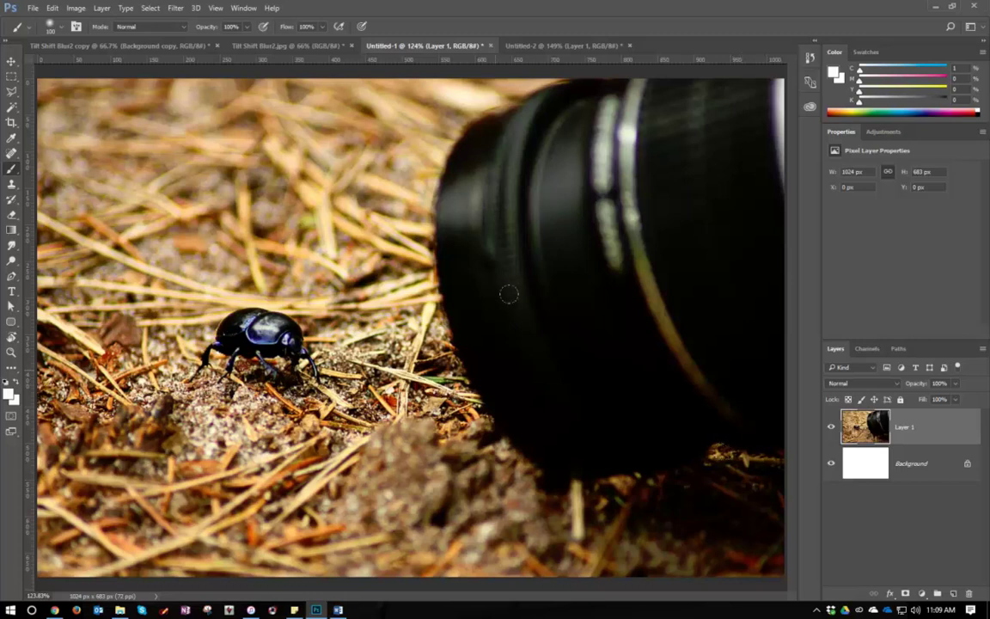
left_click(530, 46)
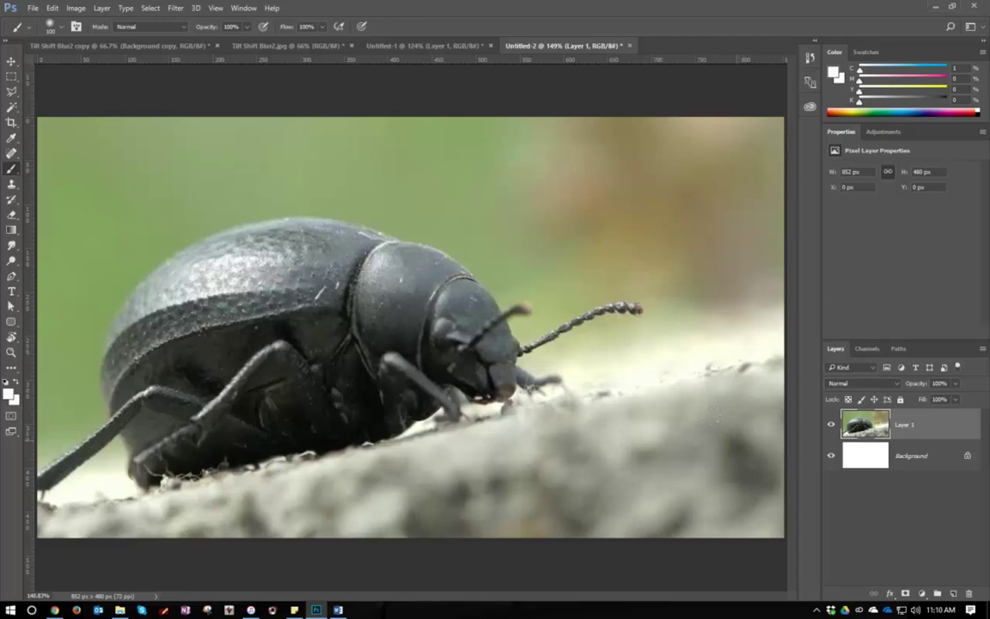
left_click(98, 45)
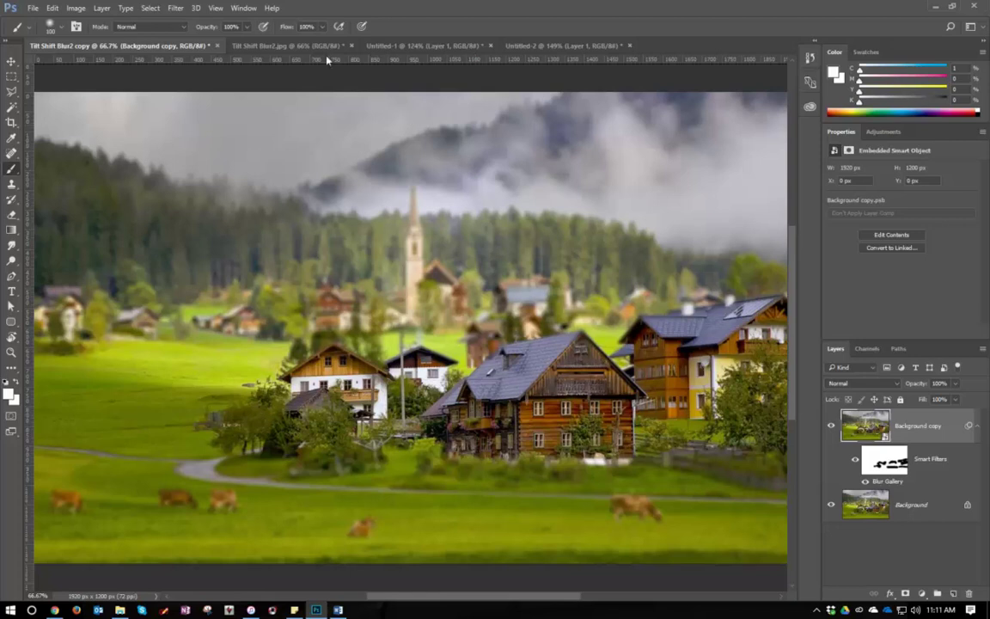
Convert the Background layer of Tilt Shift Blur2.jpg to a Smart Object
left_click(293, 44)
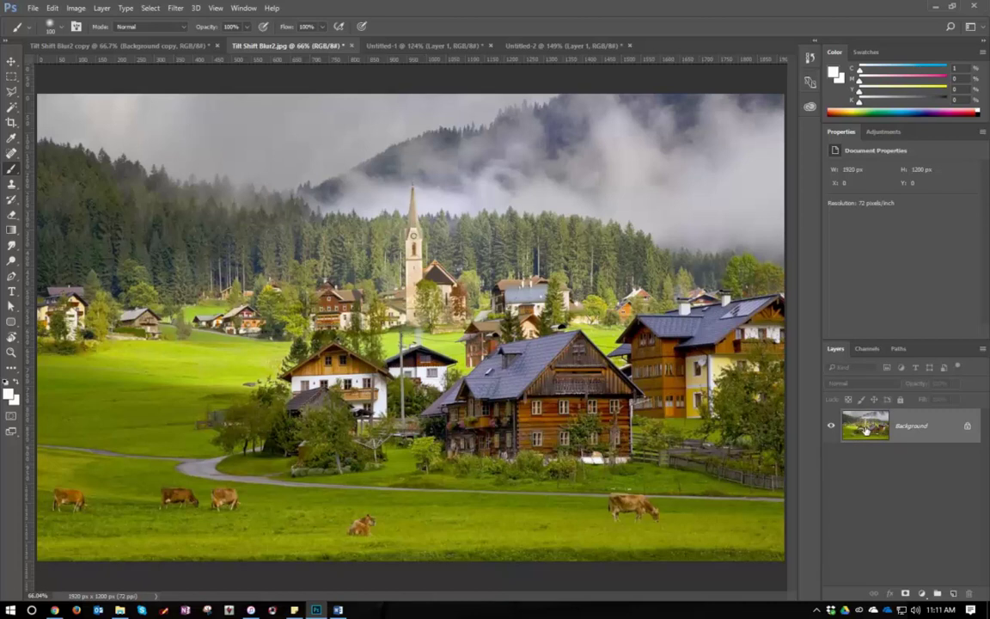
right_click(918, 428)
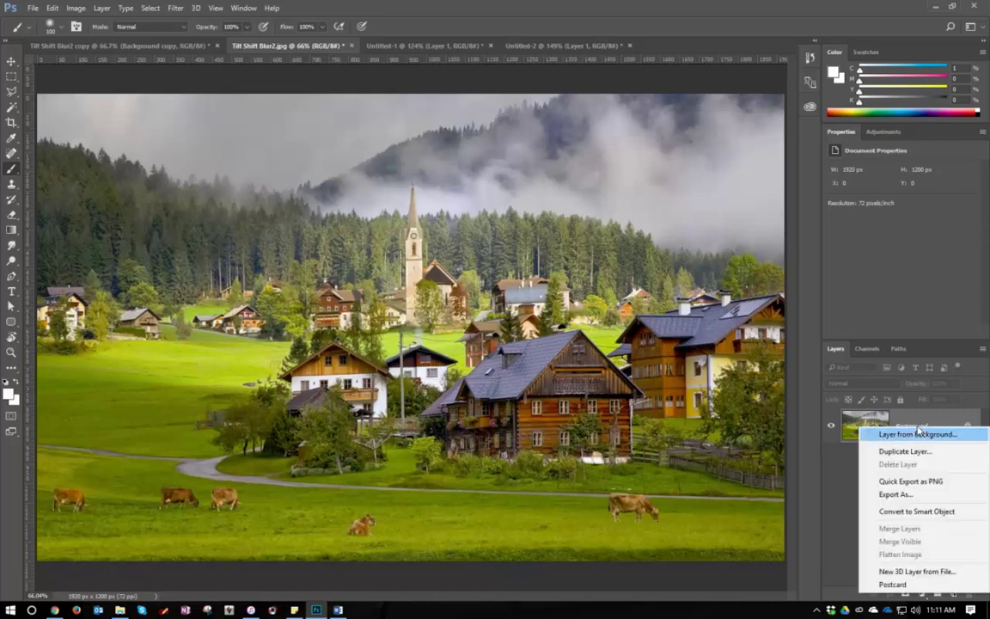
left_click(916, 511)
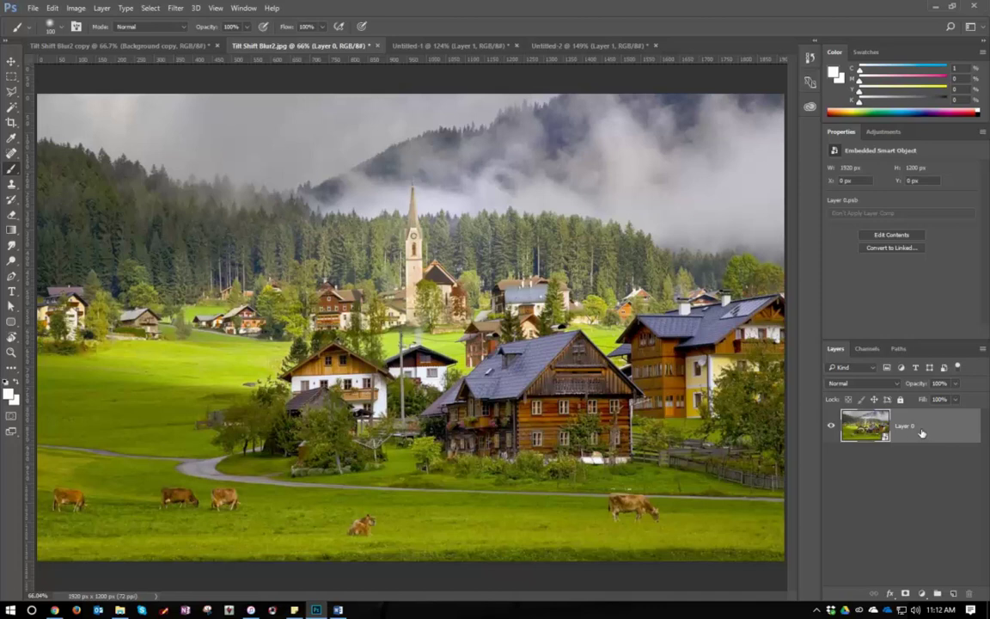
Add a Tilt-Shift blur to the village layer, centre its focus on the large wooden house, and keep the blur at 15 px
left_click(172, 7)
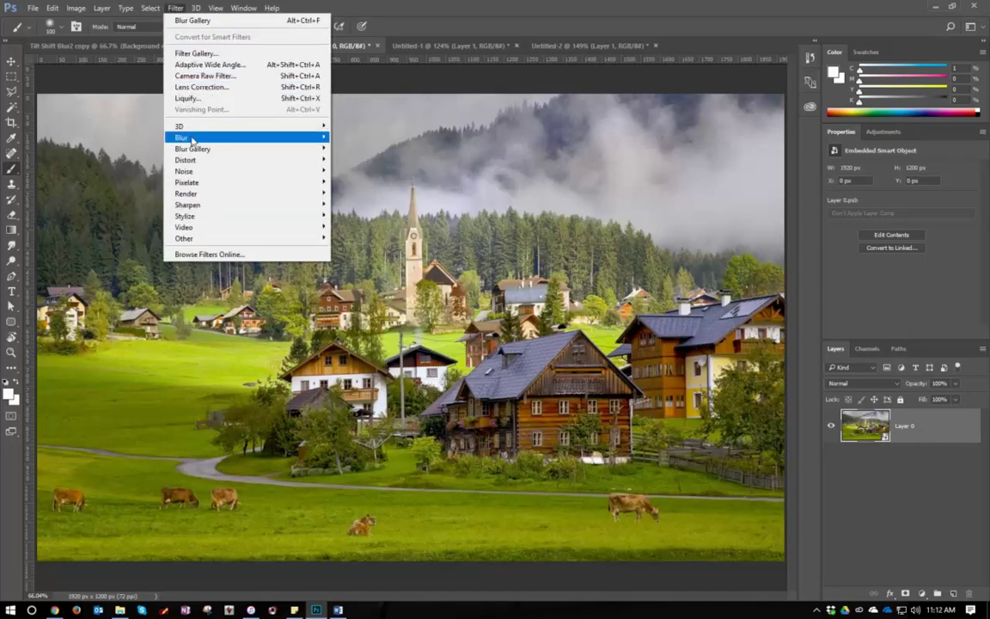
mouse_move(197, 152)
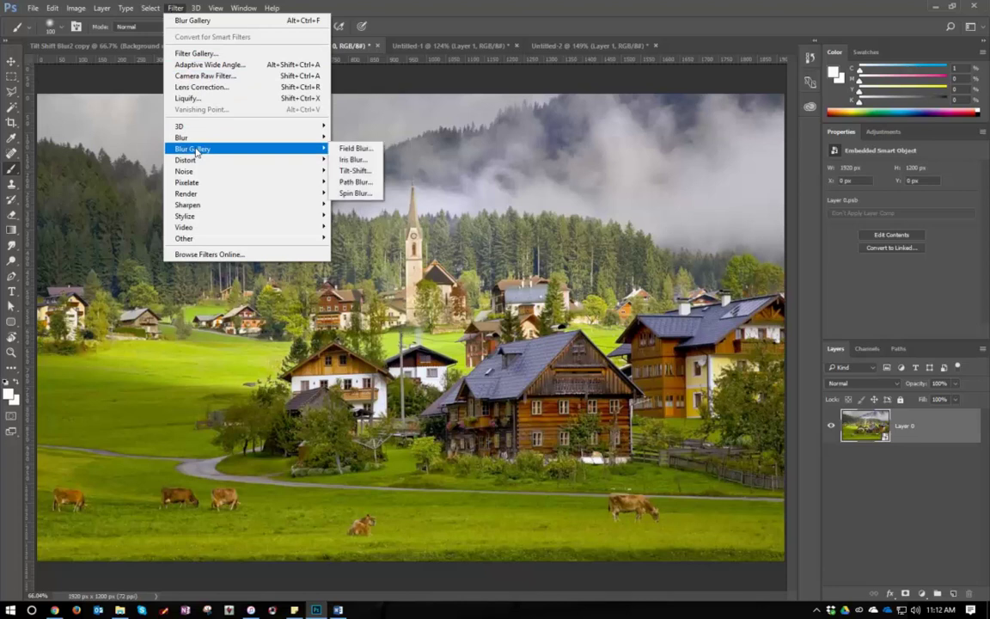
left_click(363, 172)
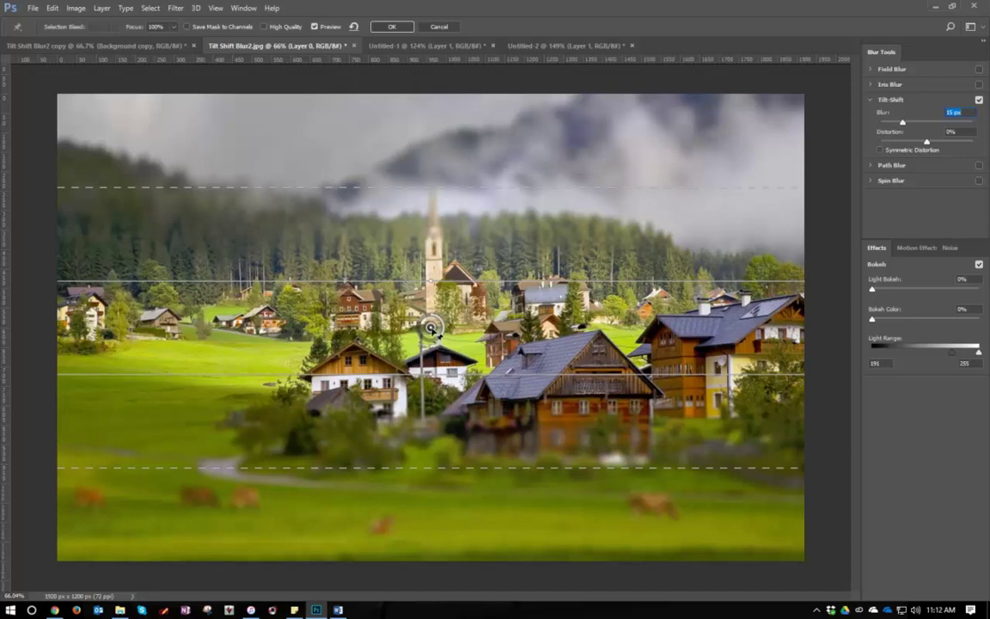
left_click_drag(430, 328, 435, 360)
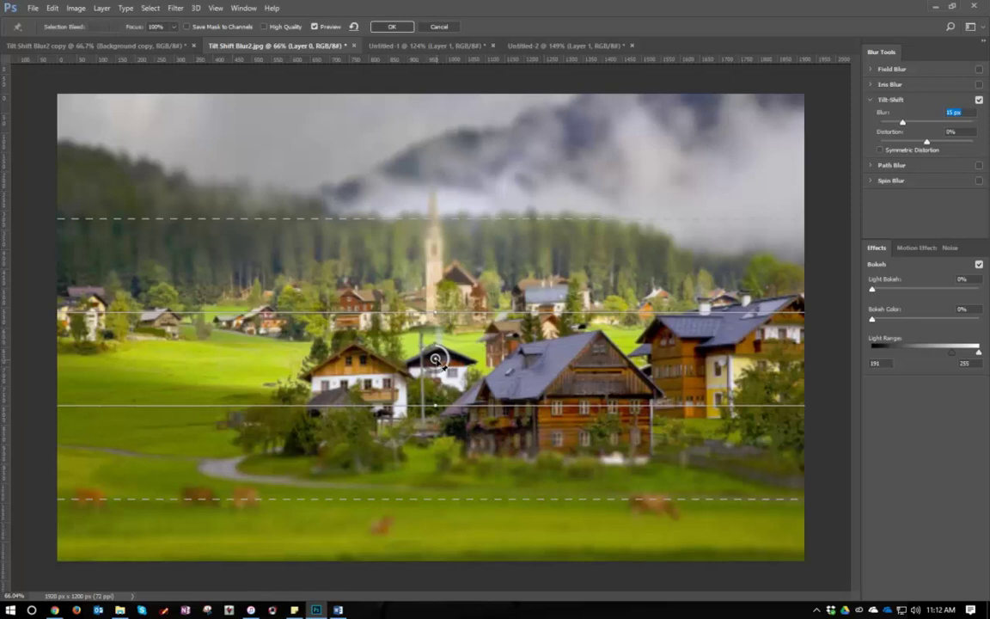
left_click_drag(435, 359, 530, 392)
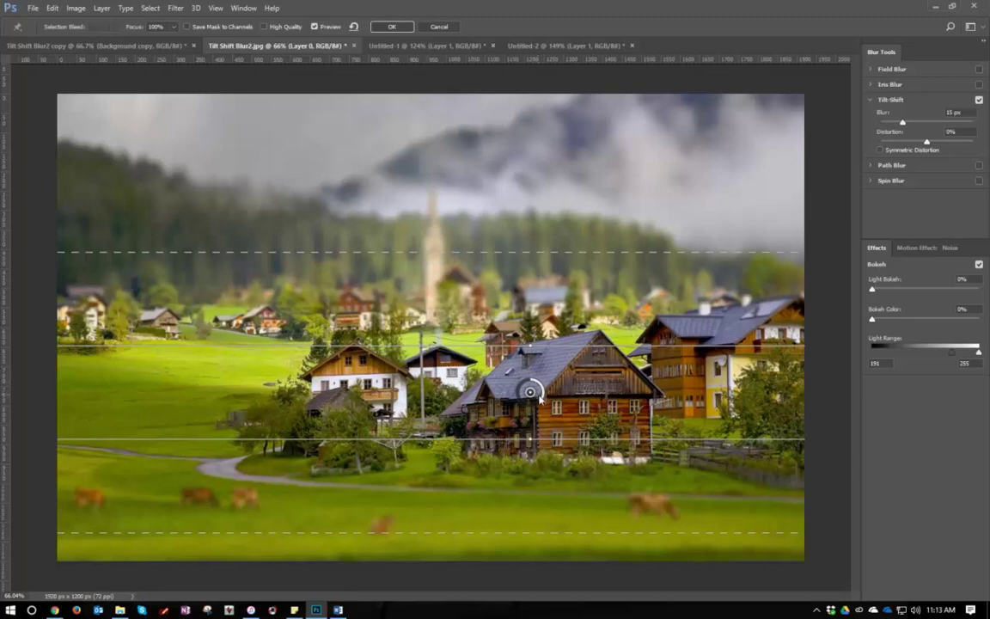
mouse_move(539, 398)
left_mouse_down()
mouse_move(524, 409)
mouse_move(536, 412)
left_mouse_up()
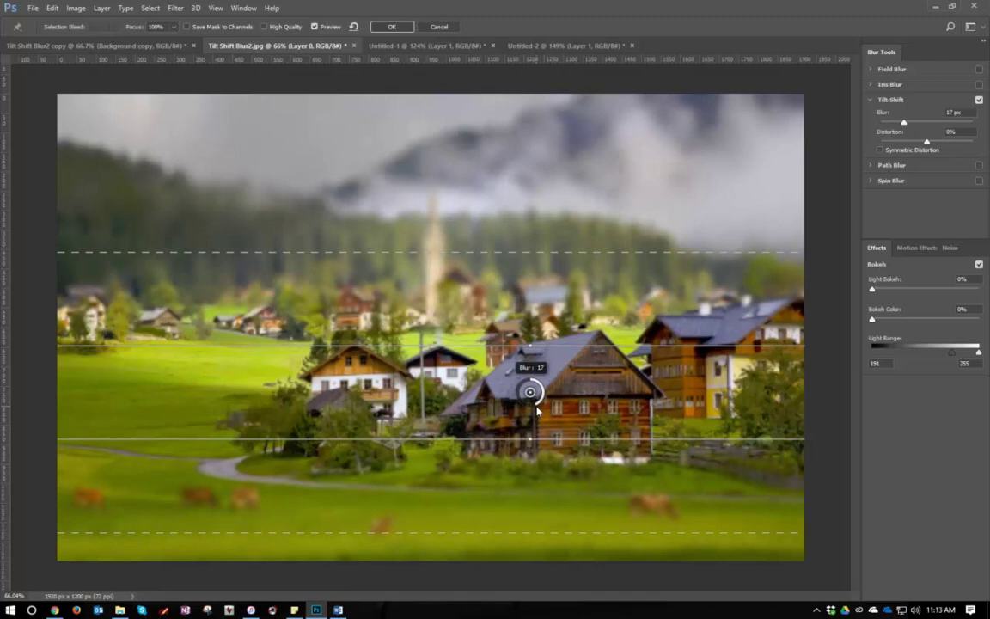
left_click_drag(536, 412, 543, 412)
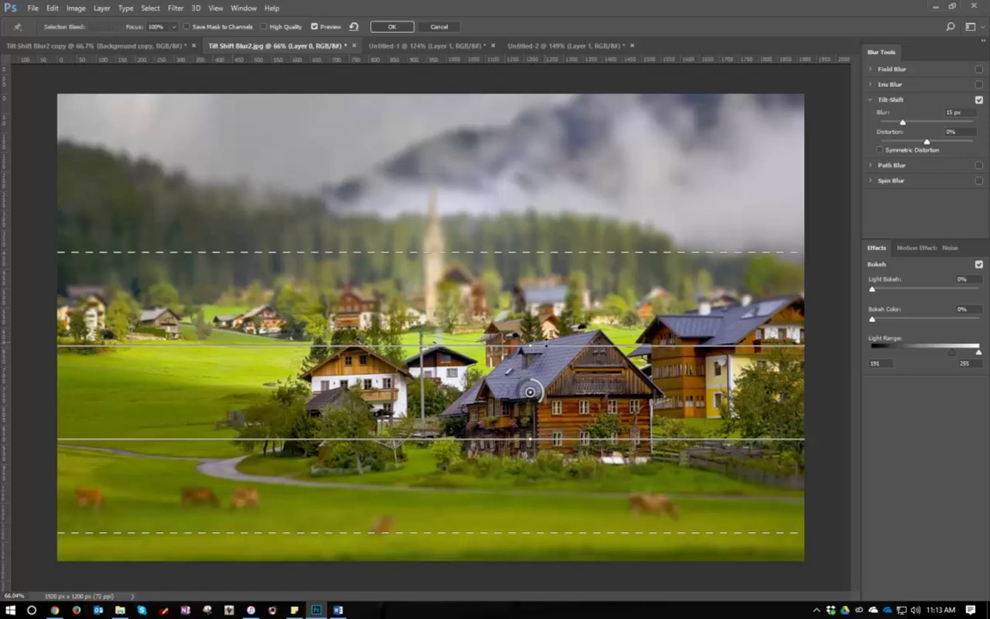
Narrow the tilt-shift sharp band and both transition zones around the large wooden house, and apply the filter
left_click_drag(555, 346, 552, 376)
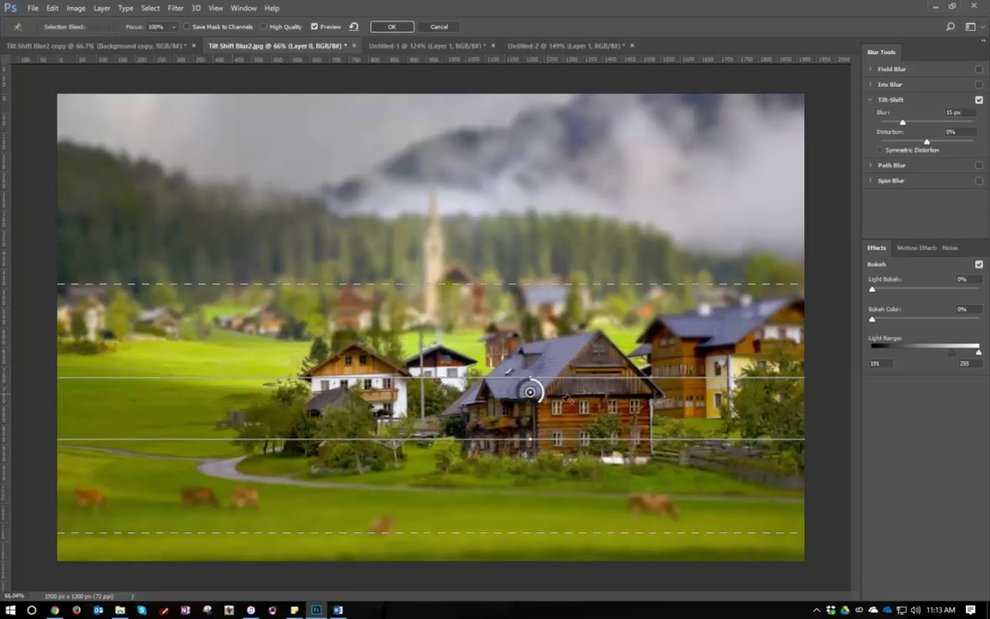
left_click_drag(569, 440, 571, 407)
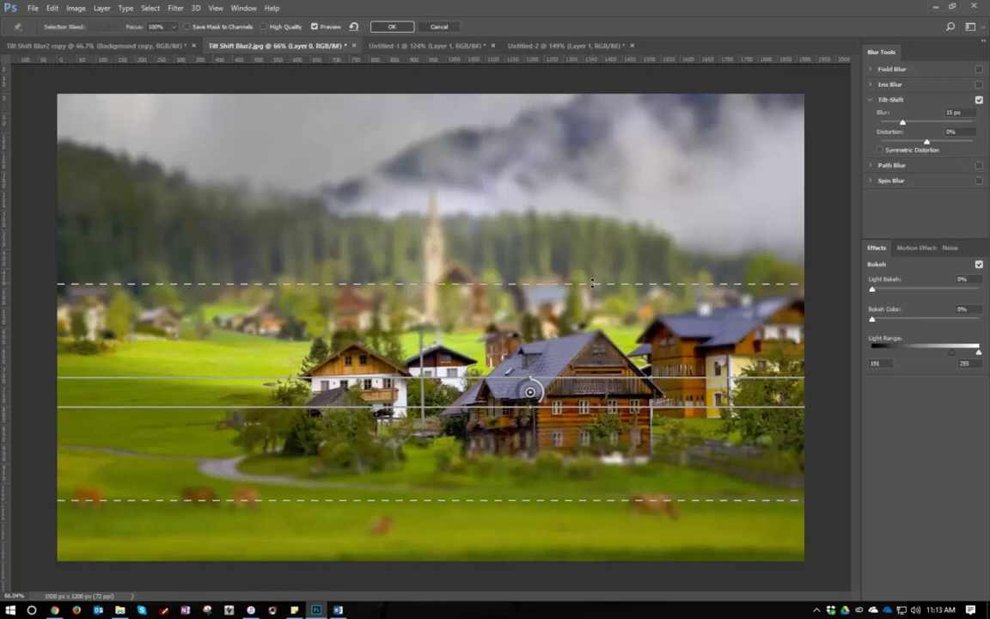
left_click_drag(591, 282, 588, 326)
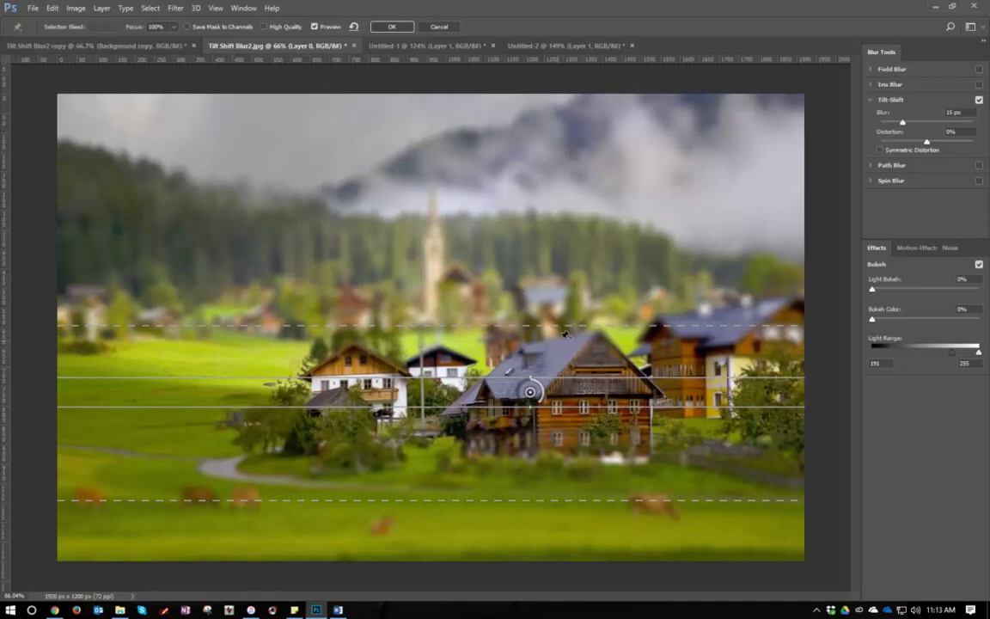
left_click_drag(624, 502, 624, 470)
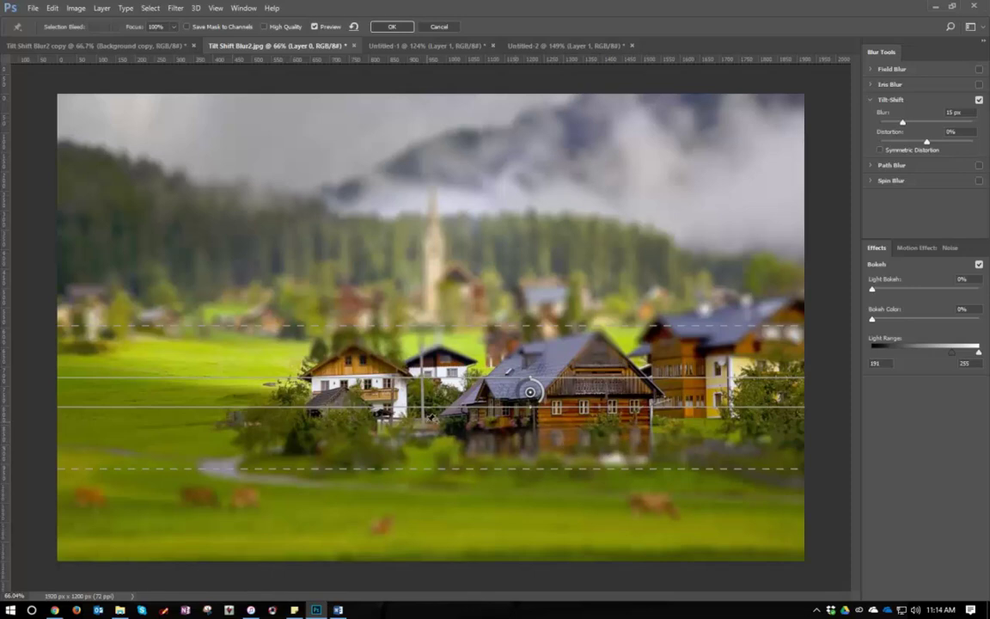
left_click(391, 27)
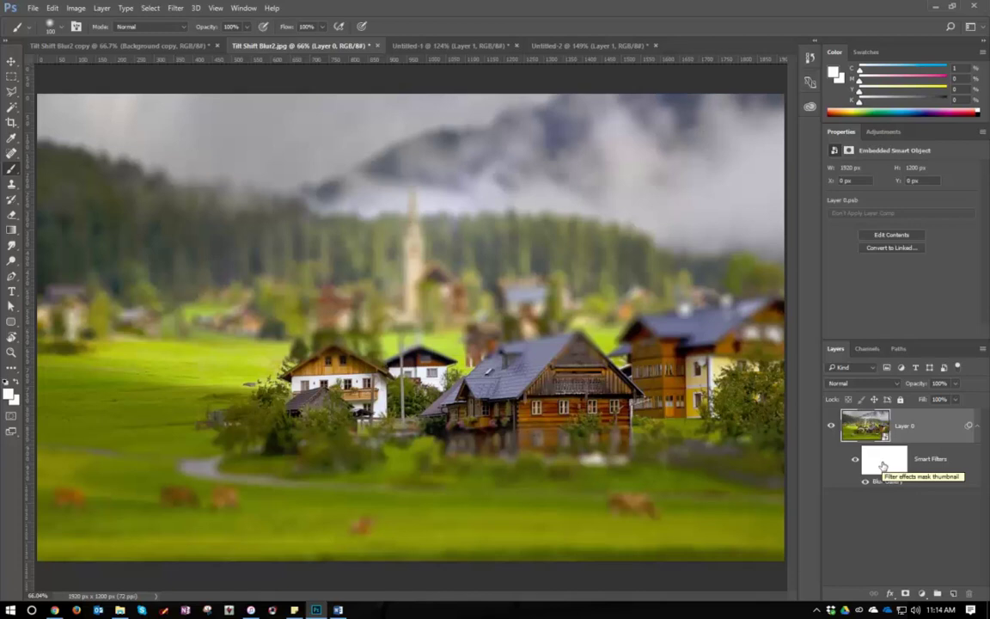
Target the Smart Filters mask and set up a soft 100 px brush with 0% hardness
left_click(882, 465)
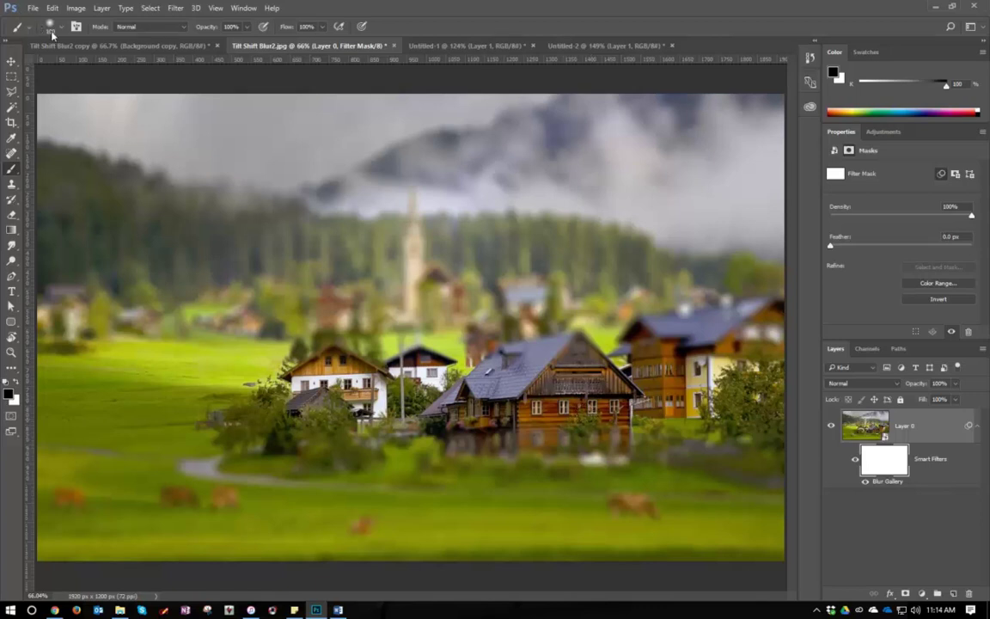
left_click(55, 30)
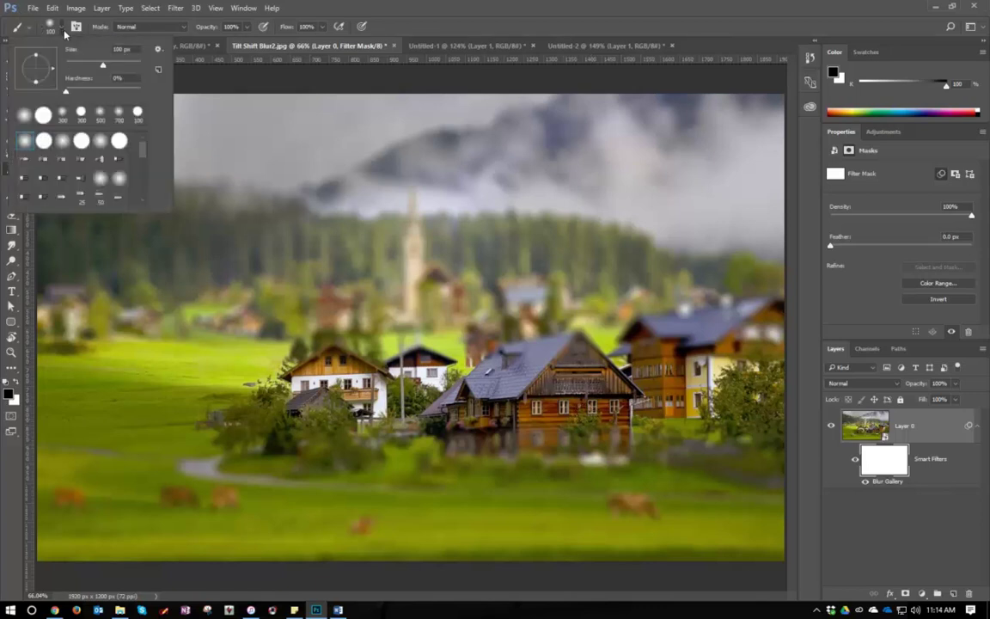
left_click_drag(67, 91, 61, 90)
left_click(58, 31)
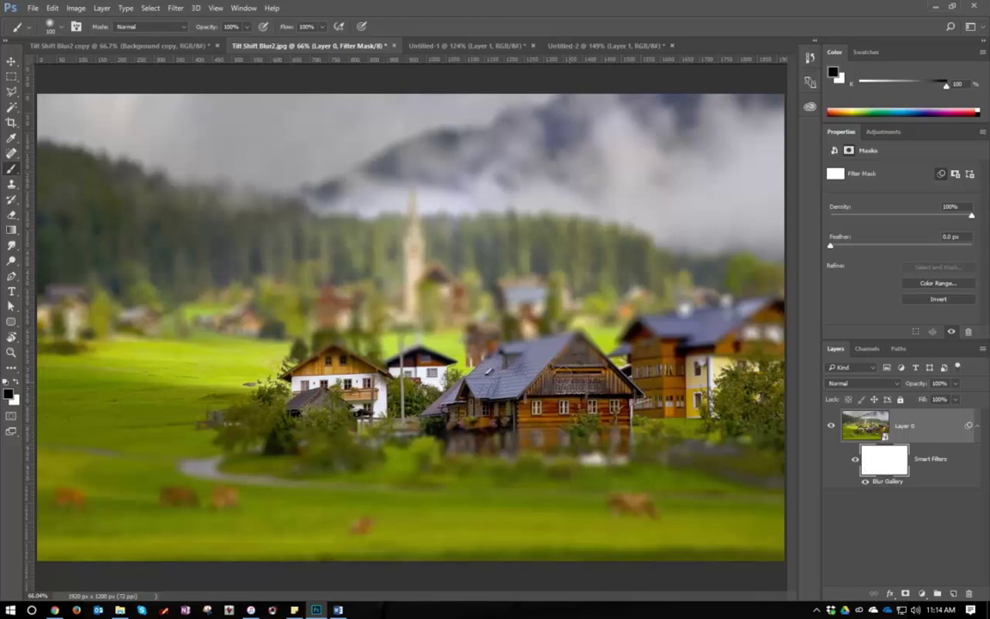
Paint black on the filter mask over the wooden house's base, the nearby bushes and the neighbouring chalet to remove their blur
left_click_drag(504, 423, 567, 437)
left_click_drag(461, 437, 602, 452)
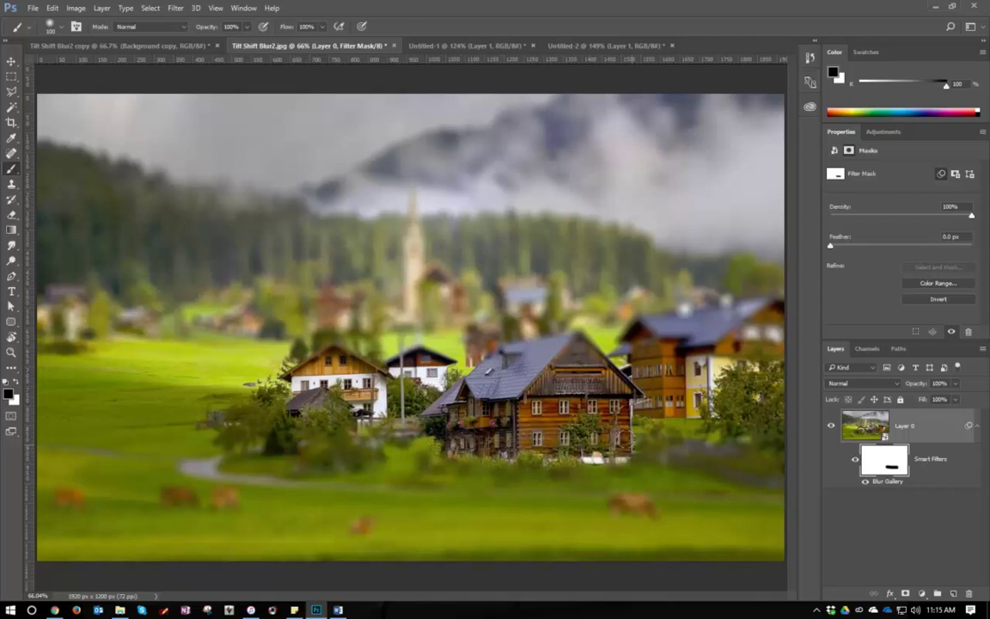
mouse_move(662, 359)
left_mouse_down()
mouse_move(675, 355)
mouse_move(664, 334)
left_mouse_up()
left_click_drag(371, 439, 384, 450)
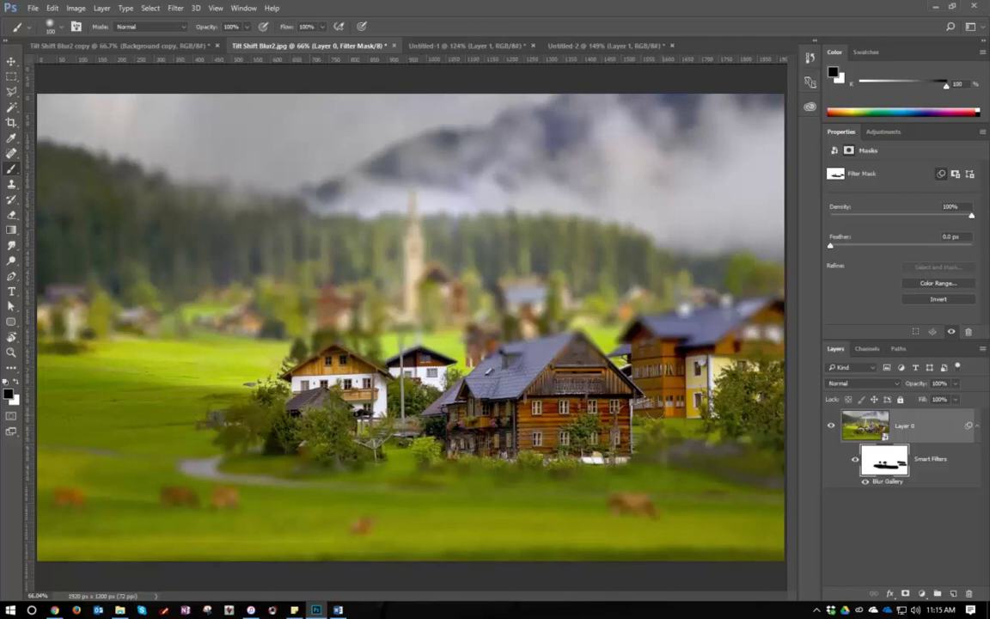
mouse_move(639, 340)
left_mouse_down()
mouse_move(763, 309)
mouse_move(629, 331)
mouse_move(646, 336)
mouse_move(748, 316)
left_mouse_up()
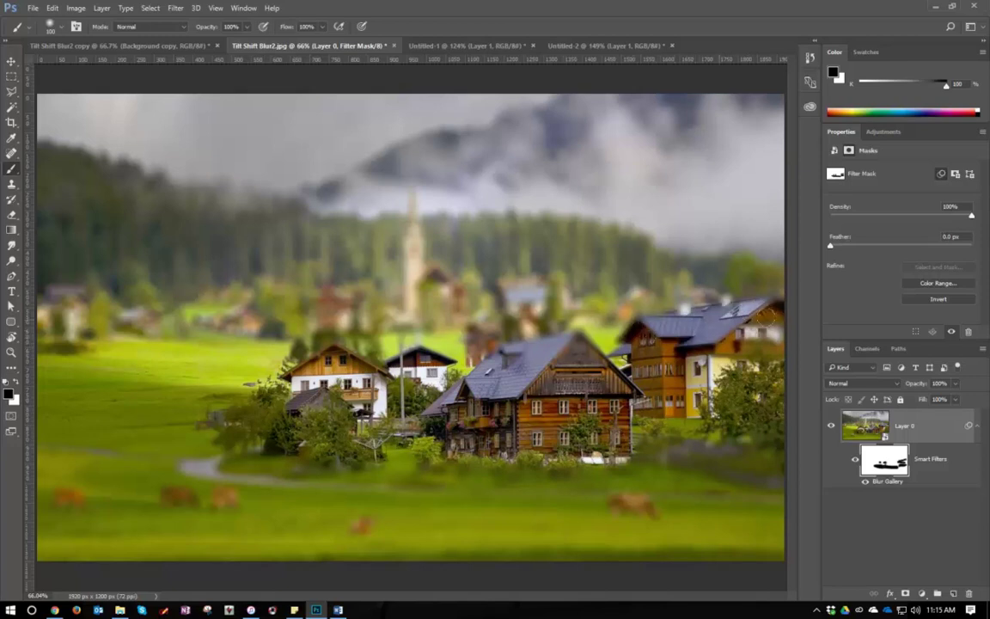
mouse_move(625, 344)
left_mouse_down()
mouse_move(703, 316)
mouse_move(757, 336)
left_mouse_up()
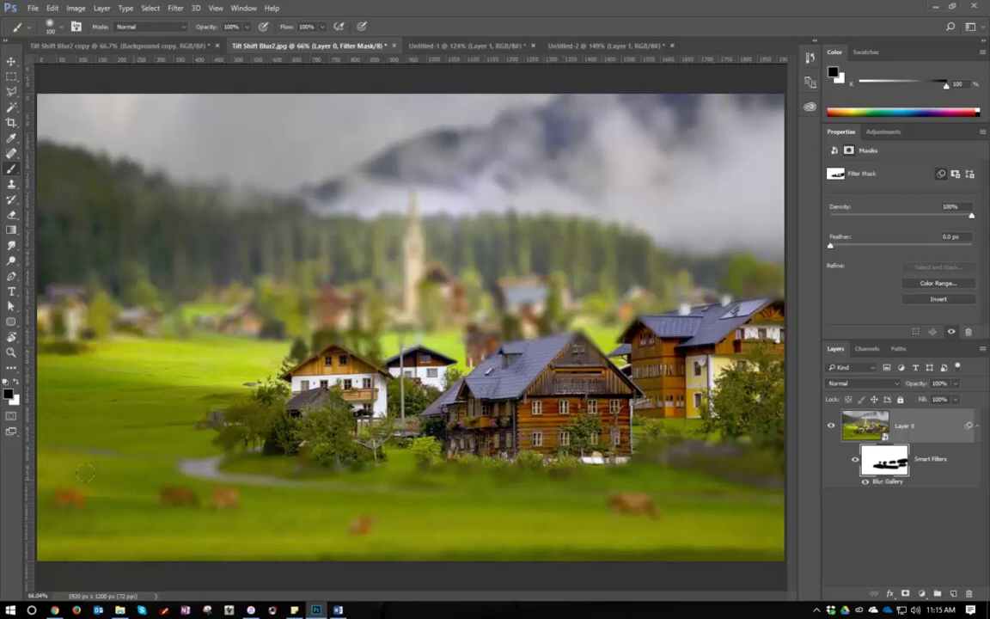
Paint white on the filter mask along the house roof edges to restore the blur in the background behind them
key("z")
left_click_drag(348, 344, 348, 344)
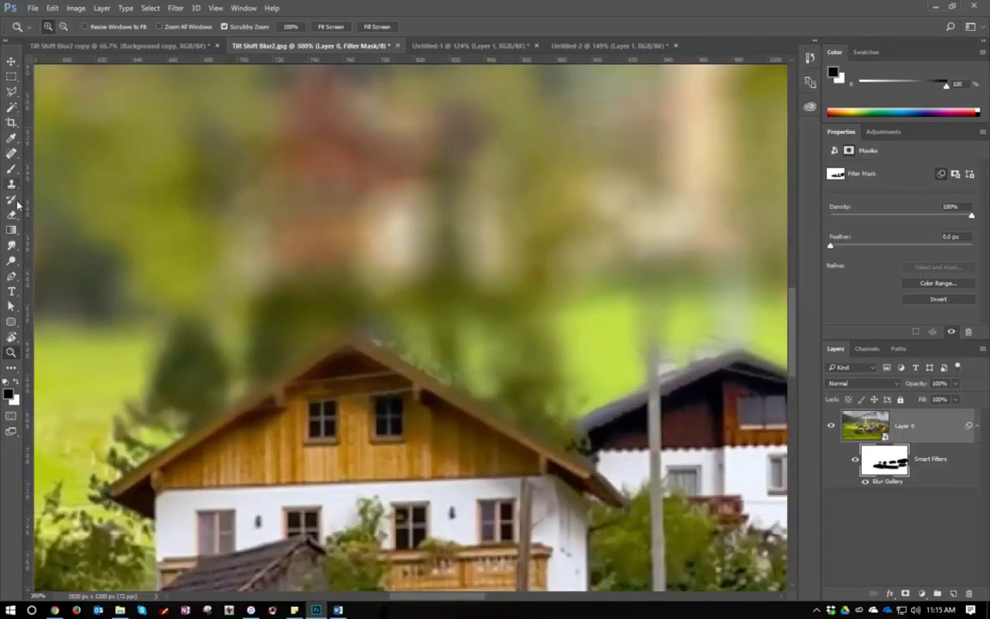
left_click(11, 168)
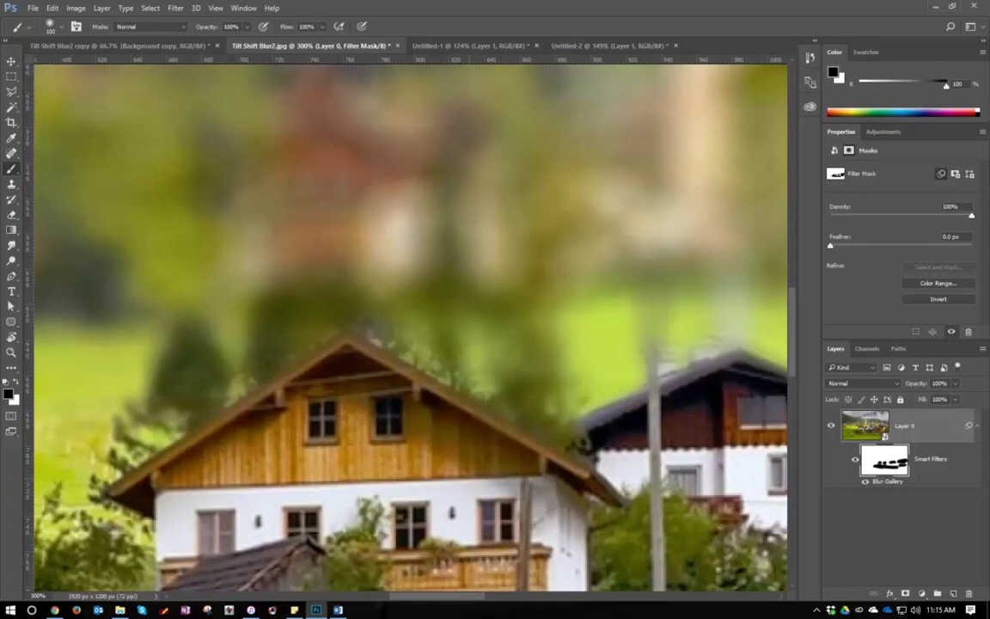
key("x")
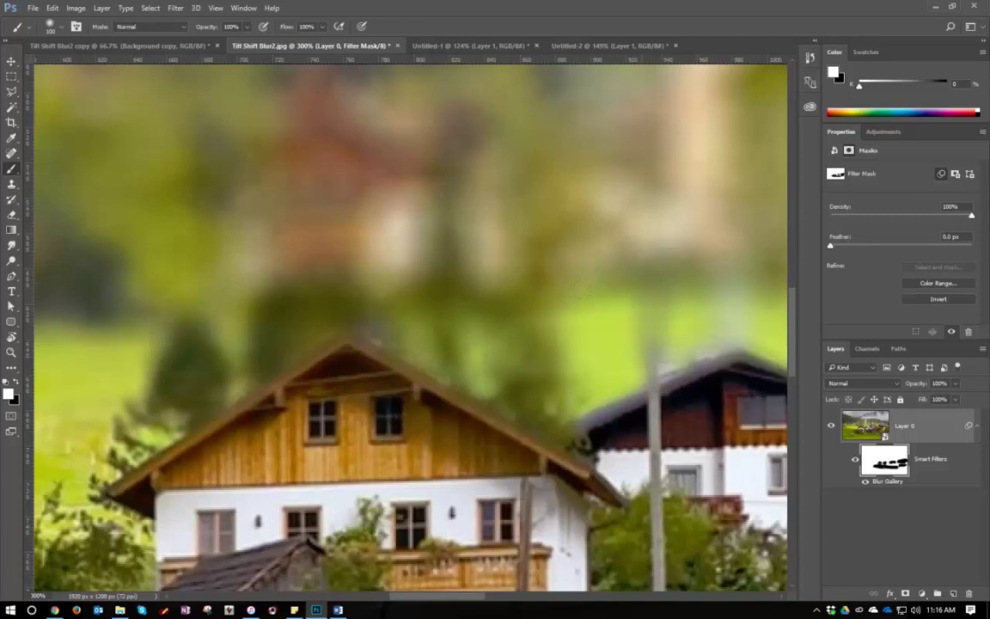
left_click_drag(604, 312, 17, 284)
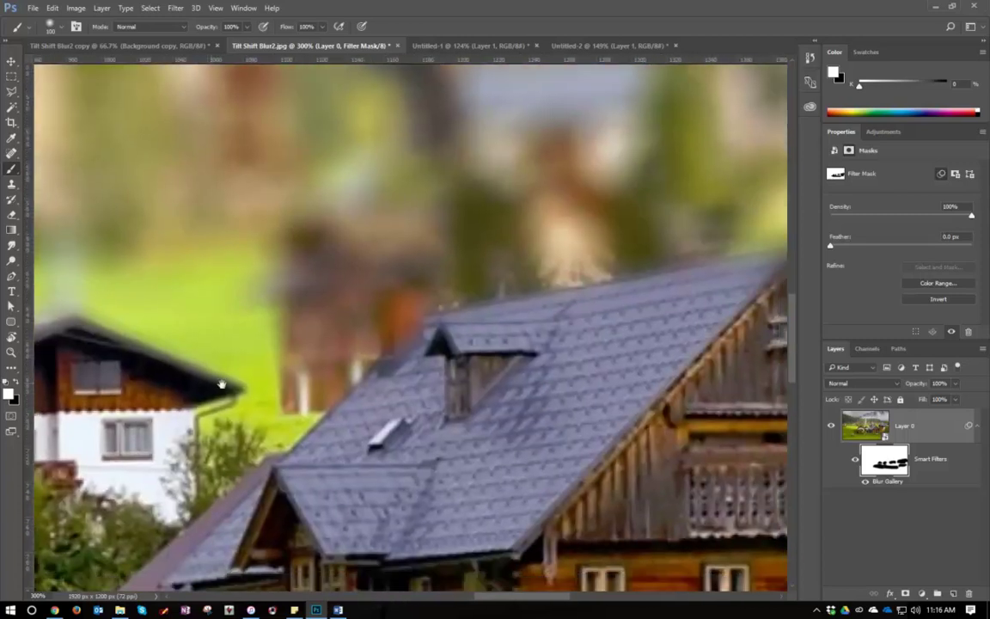
left_click_drag(480, 397, 45, 388)
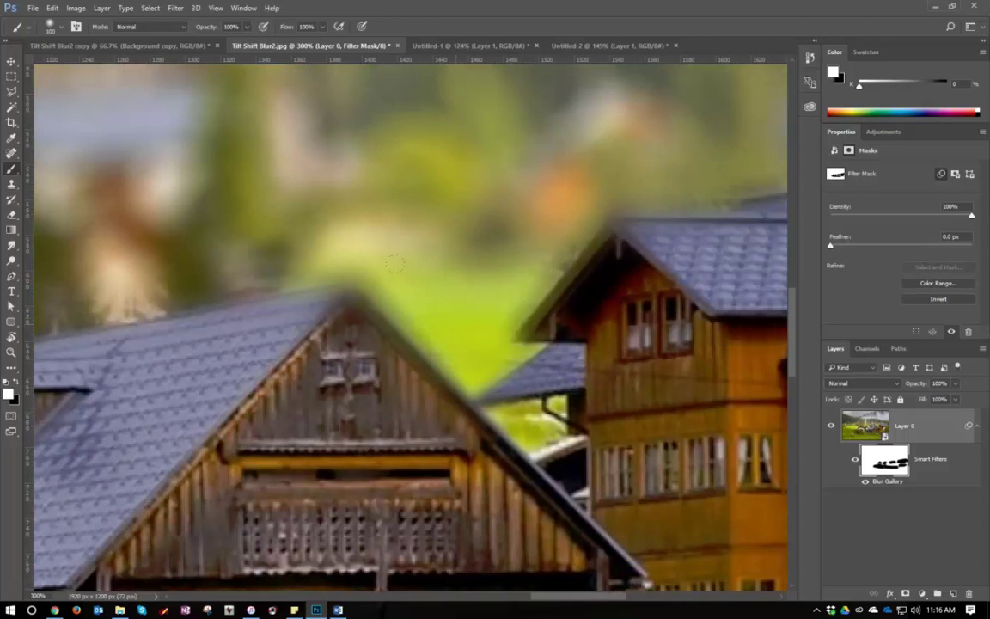
Paint black on the filter mask over the trees beside the white house, and make white the foreground colour again
key("ctrl+0")
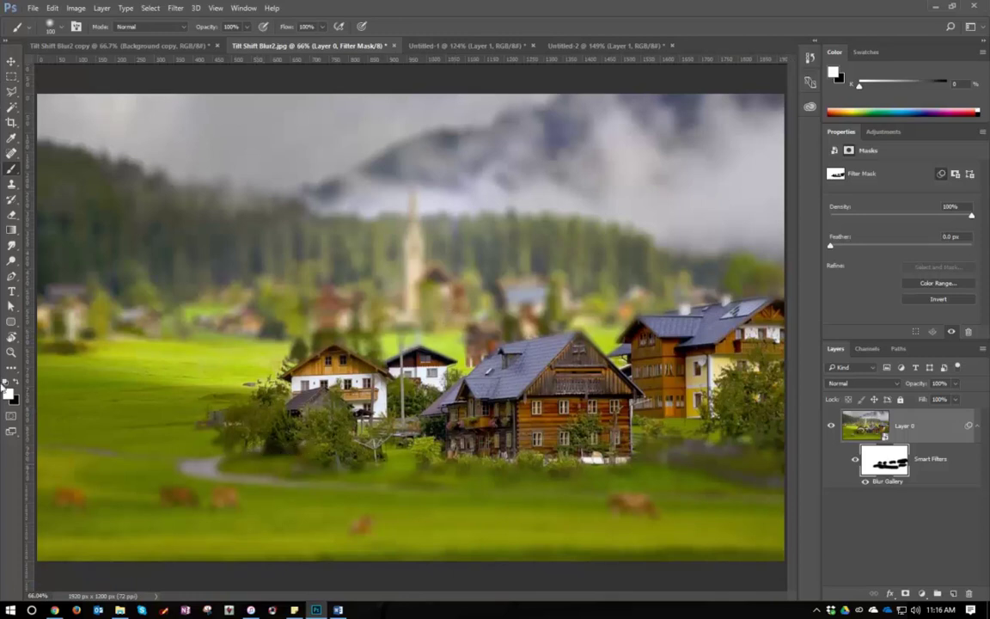
key("x")
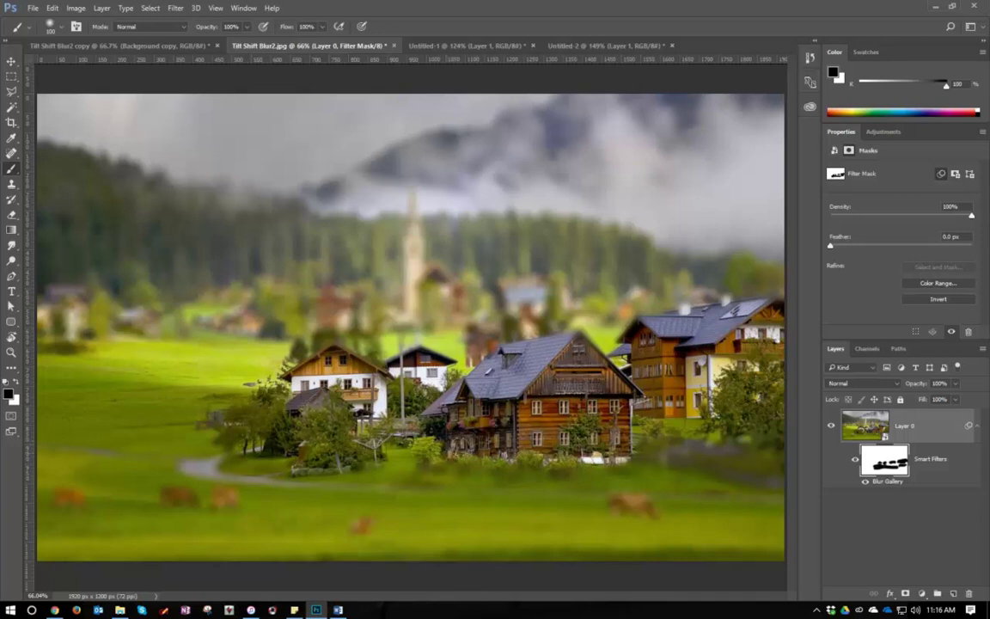
left_click(16, 384)
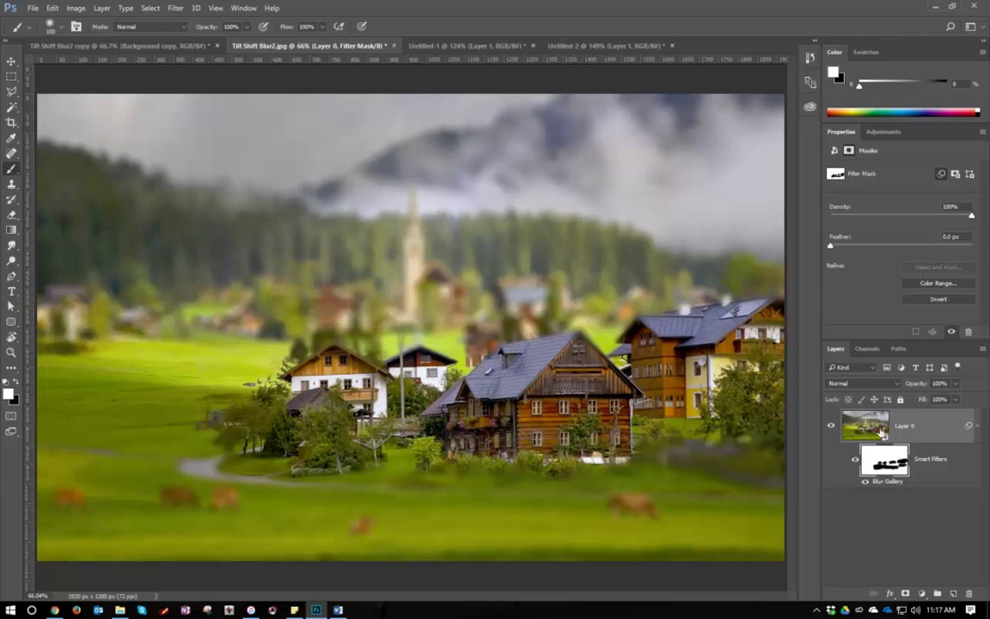
Reopen the layer's Blur Gallery smart filter and set the Tilt-Shift blur to 10 px
double_click(888, 483)
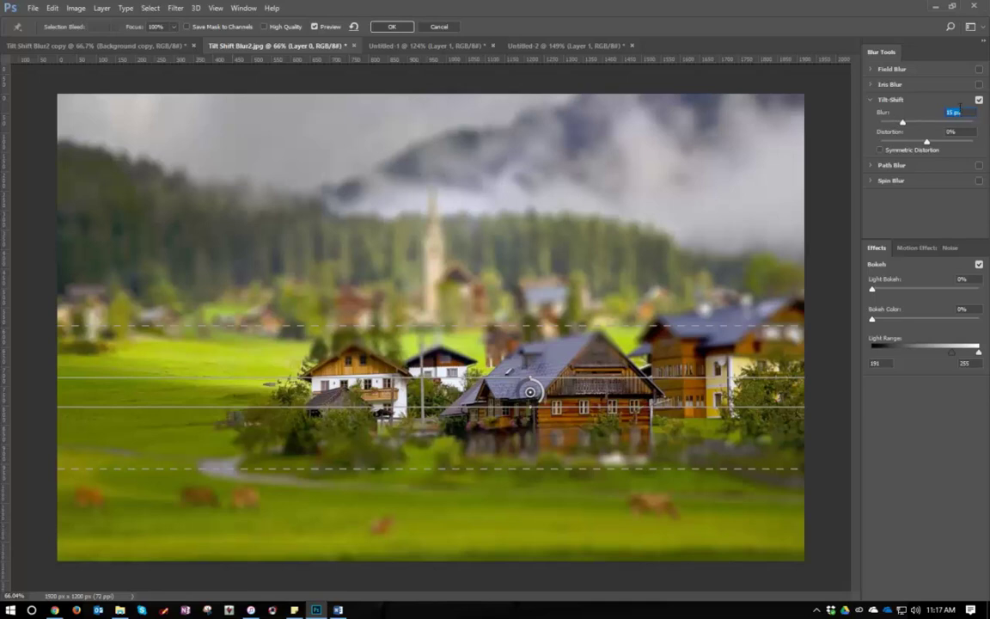
type("10")
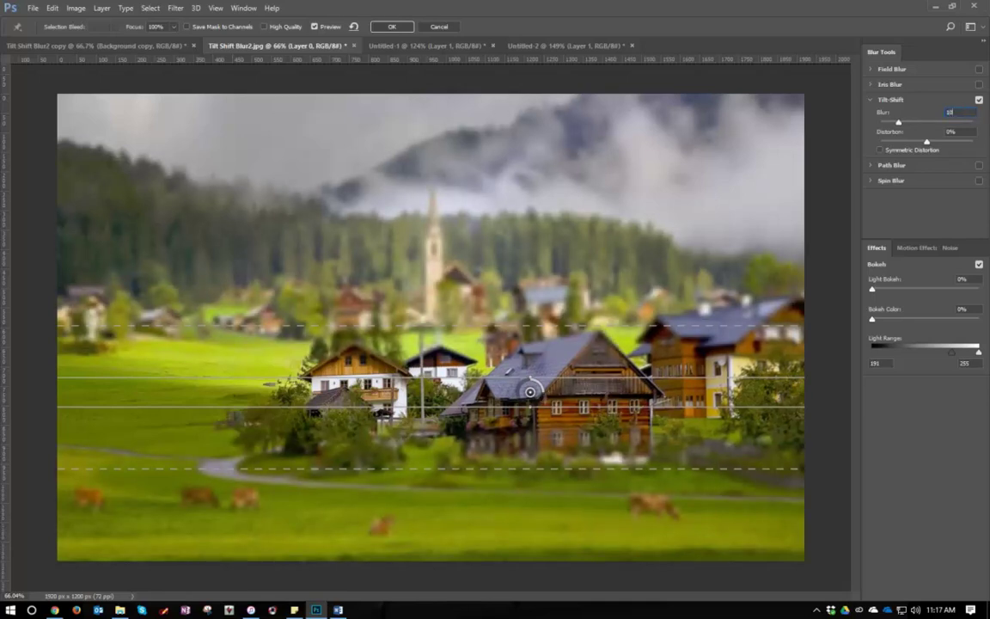
left_click(392, 28)
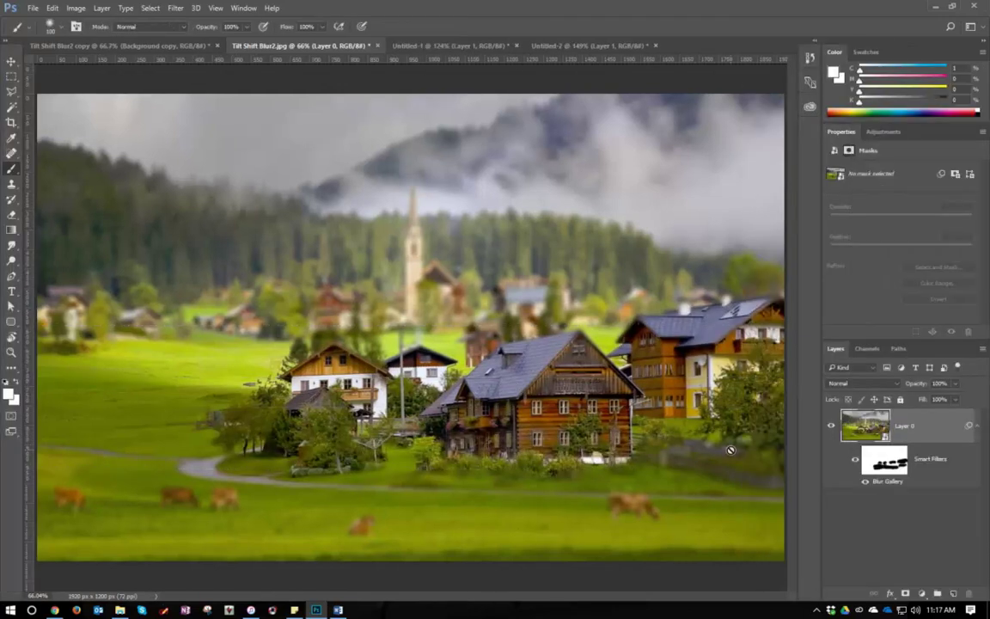